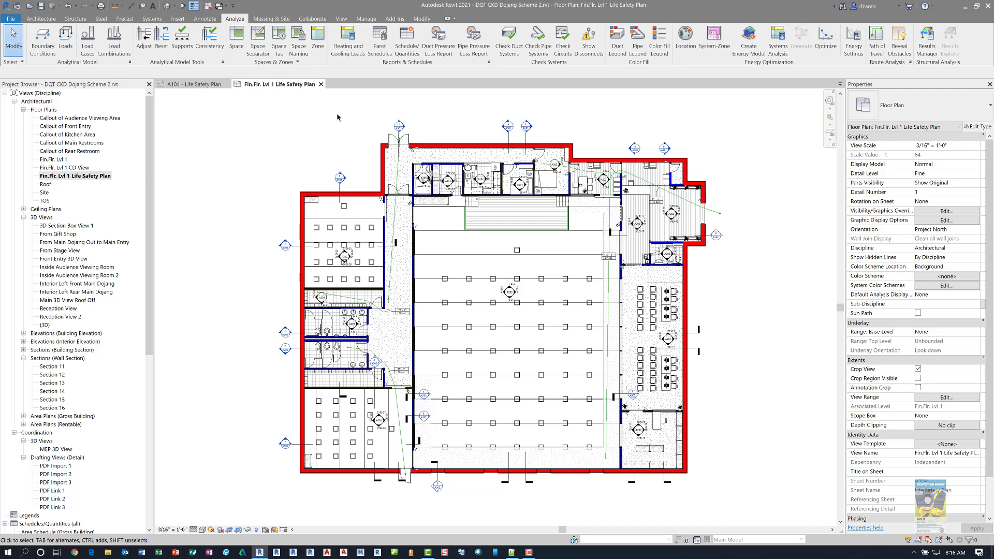
Check sheet A104, then return to the Fin.Flr. Lvl 1 Life Safety Plan view.
{"action": "left_click", "coordinate": [198, 85]}
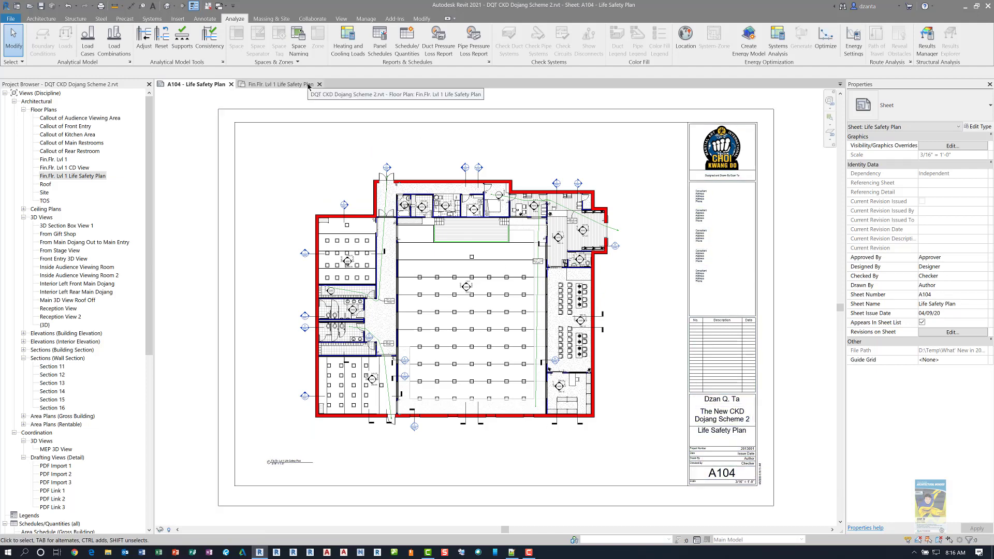
{"action": "left_click", "coordinate": [279, 84]}
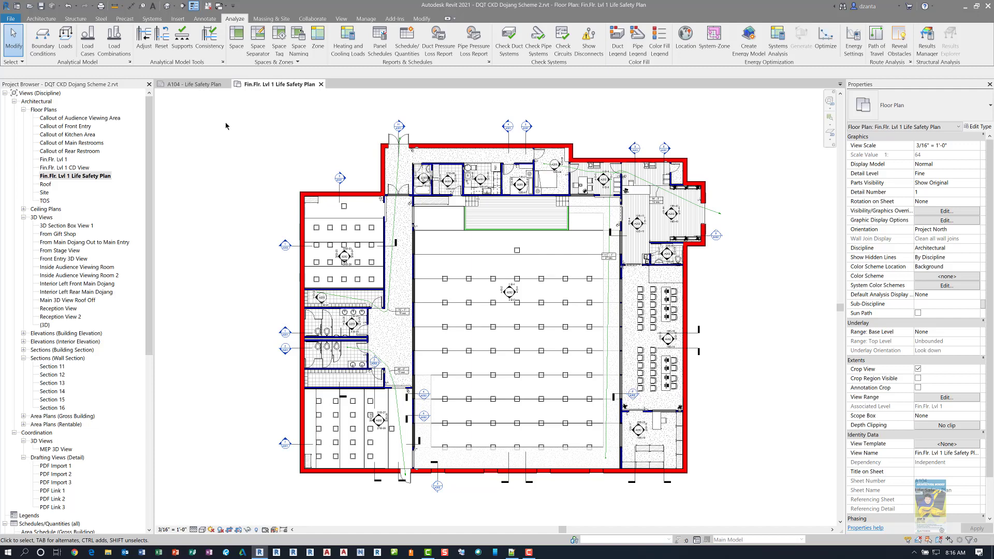
{"action": "left_click", "coordinate": [341, 18]}
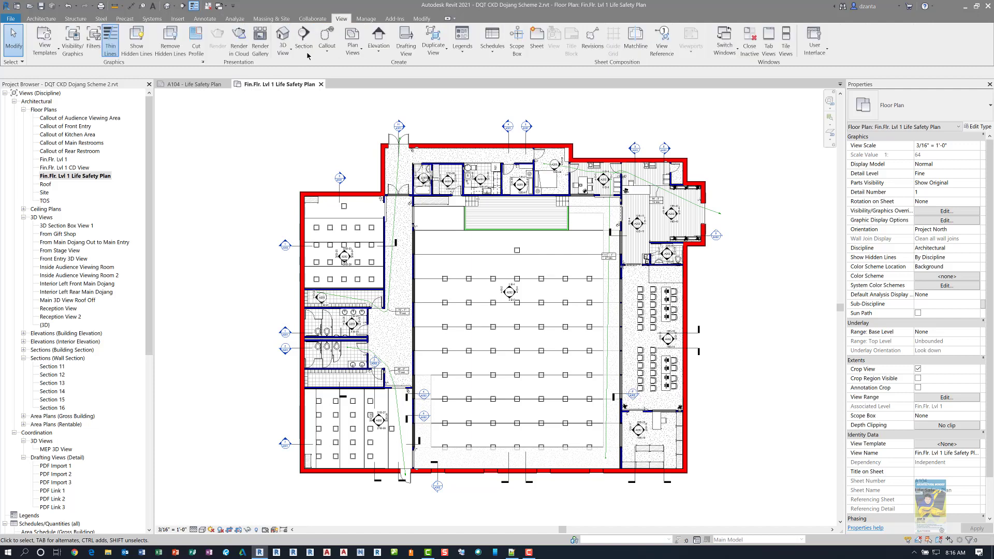
Open Visibility/Graphic Overrides for the Life Safety Plan, then reposition and enlarge the dialog.
{"action": "left_click", "coordinate": [75, 46]}
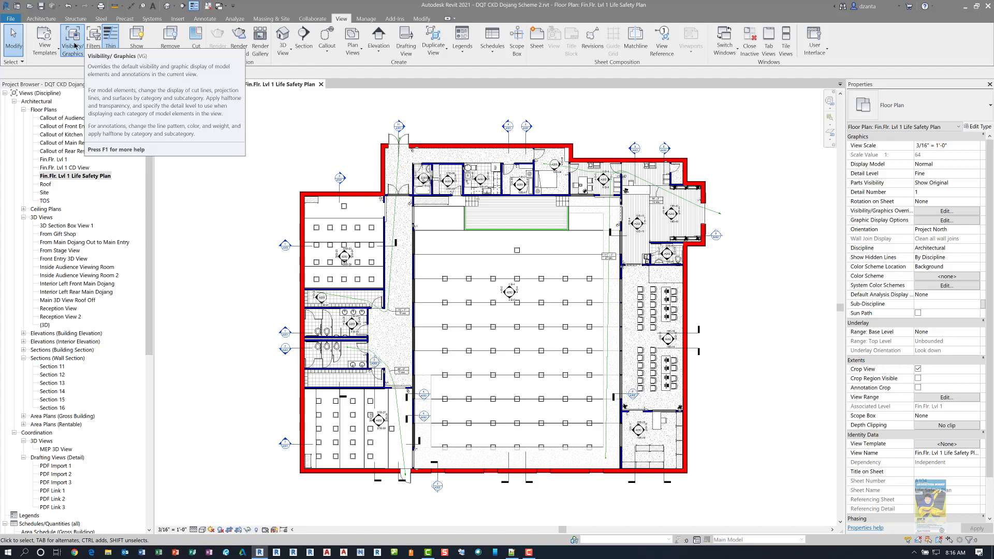
{"action": "left_click_drag", "start_coordinate": [737, 36], "coordinate": [452, 156]}
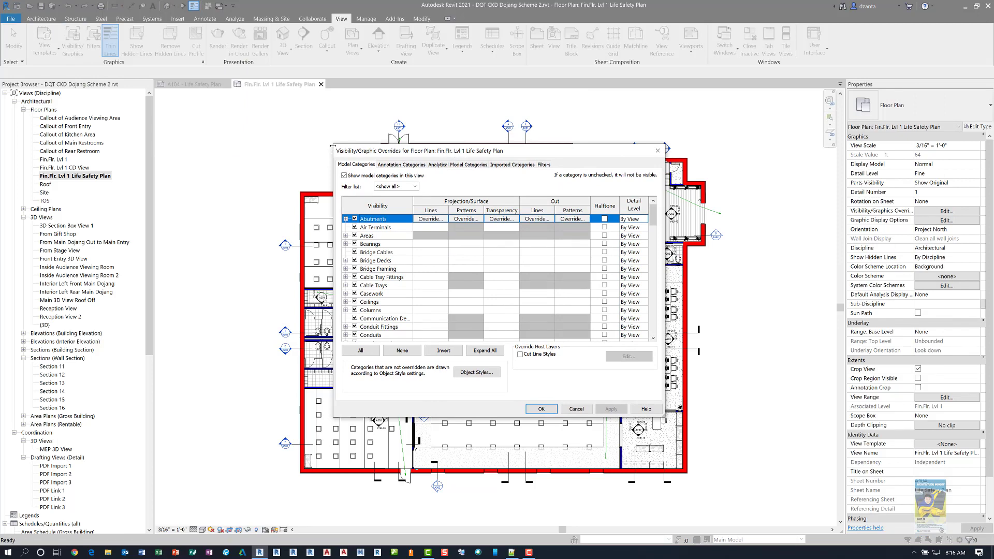
{"action": "left_click_drag", "start_coordinate": [325, 140], "coordinate": [228, 102]}
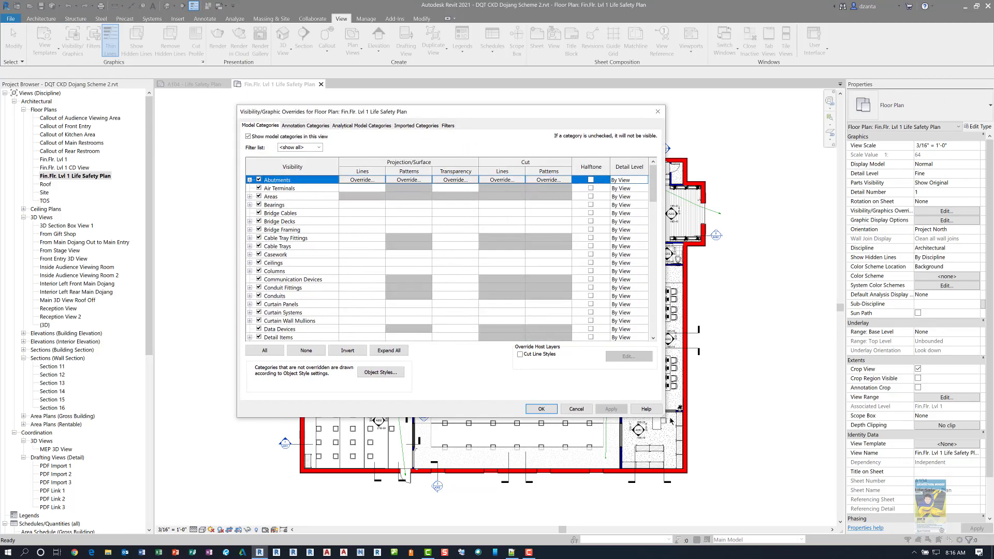
{"action": "left_click_drag", "start_coordinate": [709, 445], "coordinate": [731, 459]}
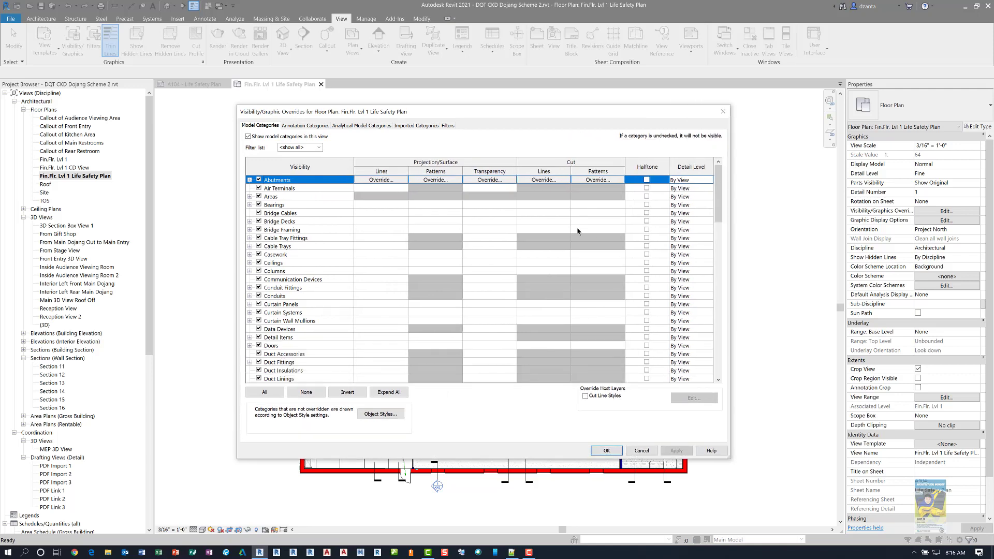
Show the view's filters and open Edit/New to see the 1 1/2 Hr Rated rule.
{"action": "left_click", "coordinate": [449, 126]}
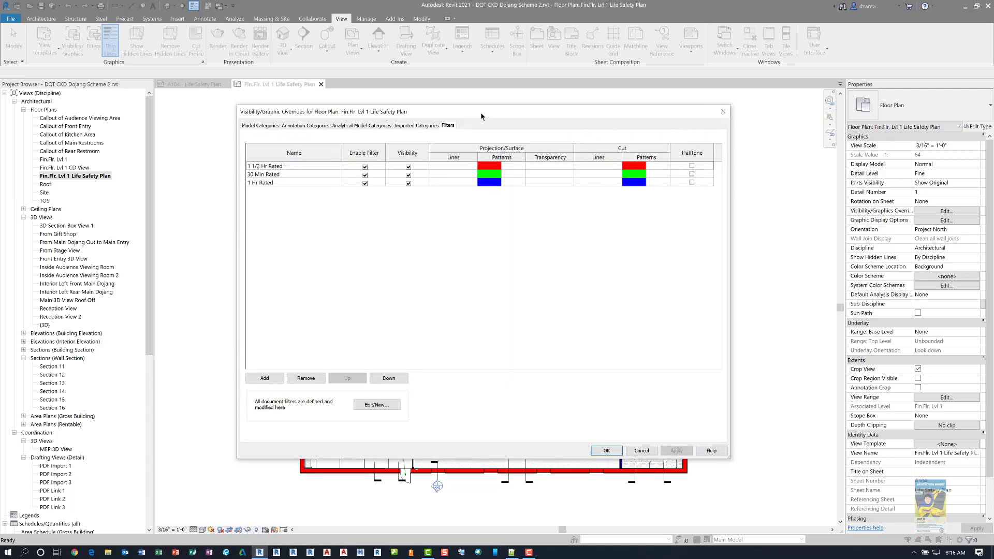
{"action": "left_click_drag", "start_coordinate": [486, 114], "coordinate": [704, 54]}
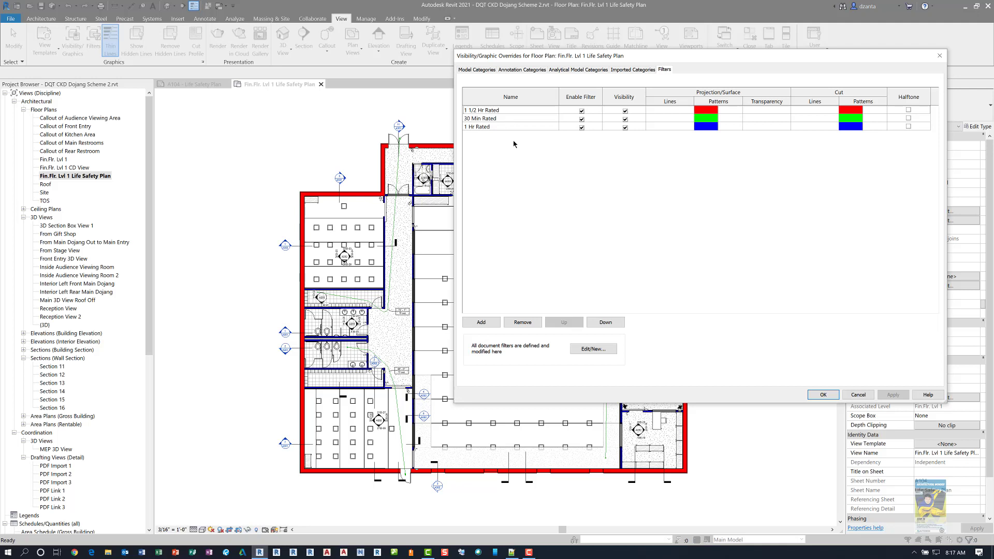
{"action": "left_click", "coordinate": [595, 350]}
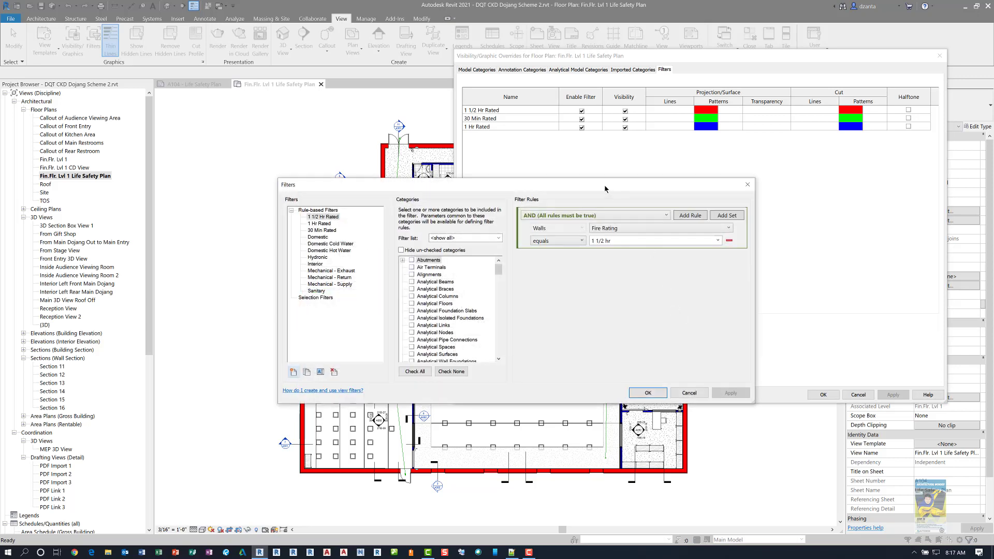
Review the 1 1/2 Hr, 1 Hr and 30 Min Rated wall rules, then cancel the Filters dialog.
{"action": "left_click_drag", "start_coordinate": [605, 185], "coordinate": [589, 163]}
{"action": "left_click", "coordinate": [307, 195]}
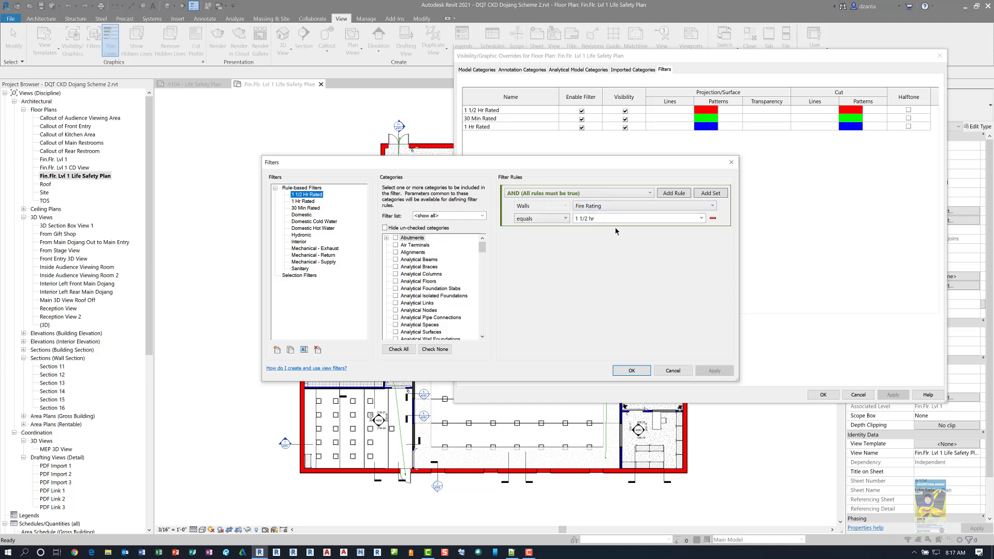
{"action": "left_click", "coordinate": [304, 202]}
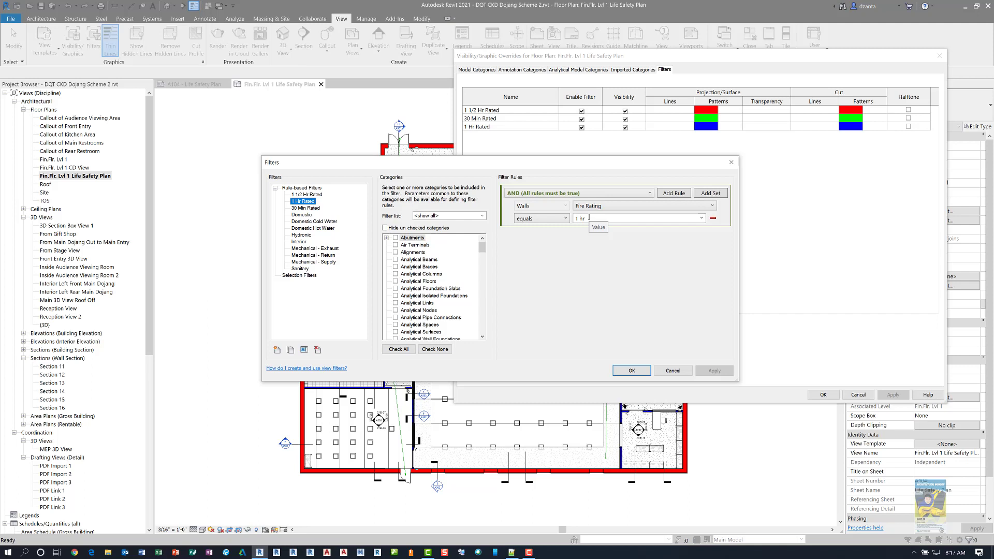
{"action": "left_click", "coordinate": [317, 208]}
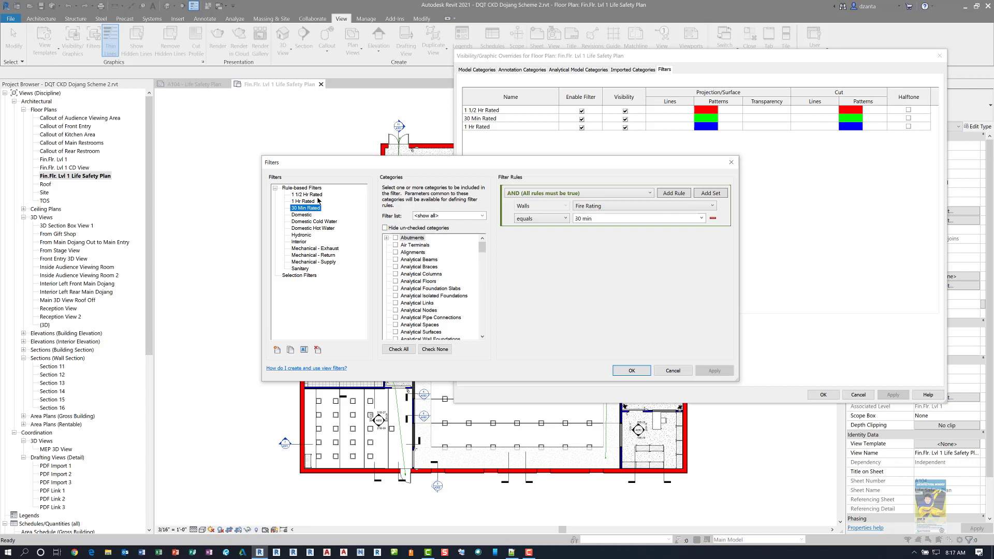
{"action": "left_click", "coordinate": [665, 370]}
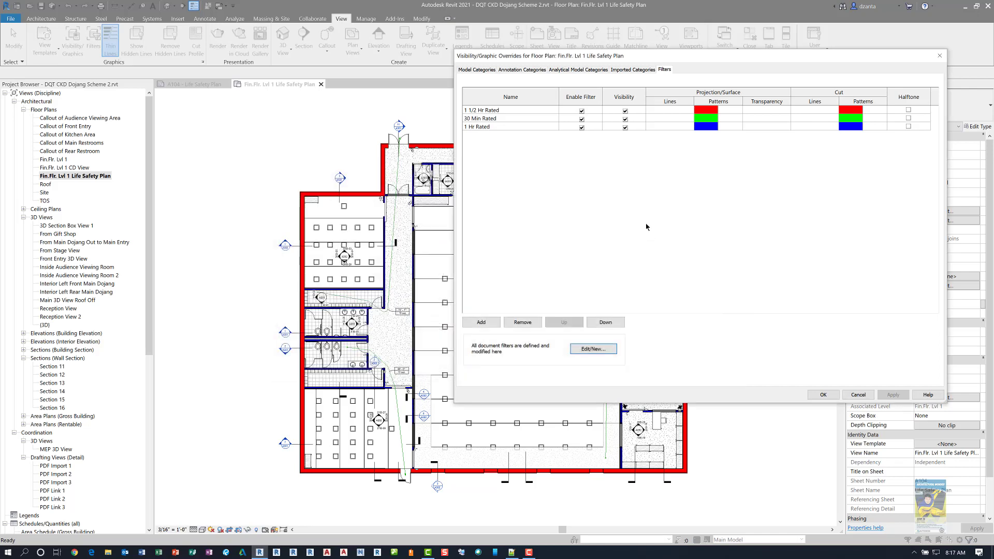
{"action": "left_click", "coordinate": [485, 322]}
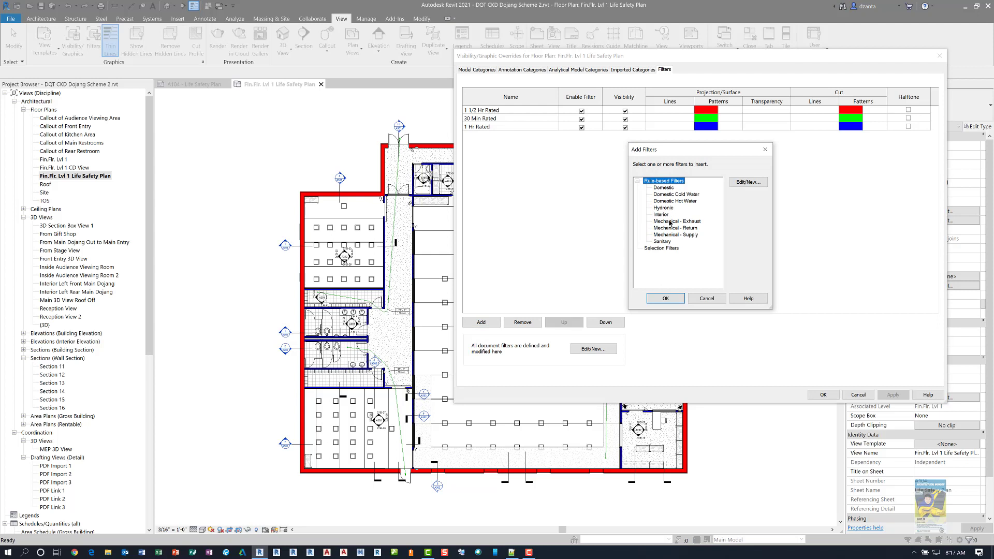
{"action": "left_click", "coordinate": [707, 299]}
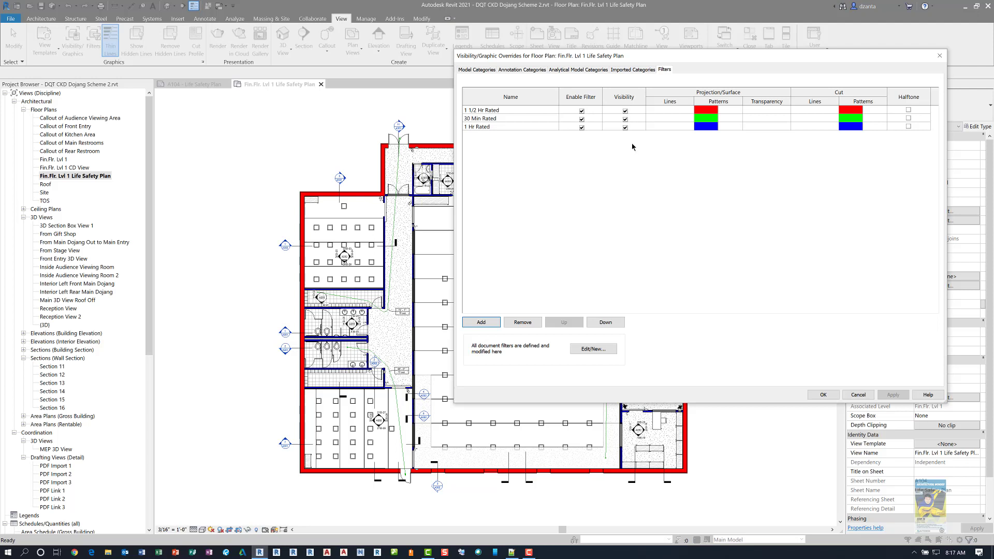
Hide and disable the 1 1/2 Hr Rated filter, apply, then restore its visibility.
{"action": "left_click", "coordinate": [625, 111]}
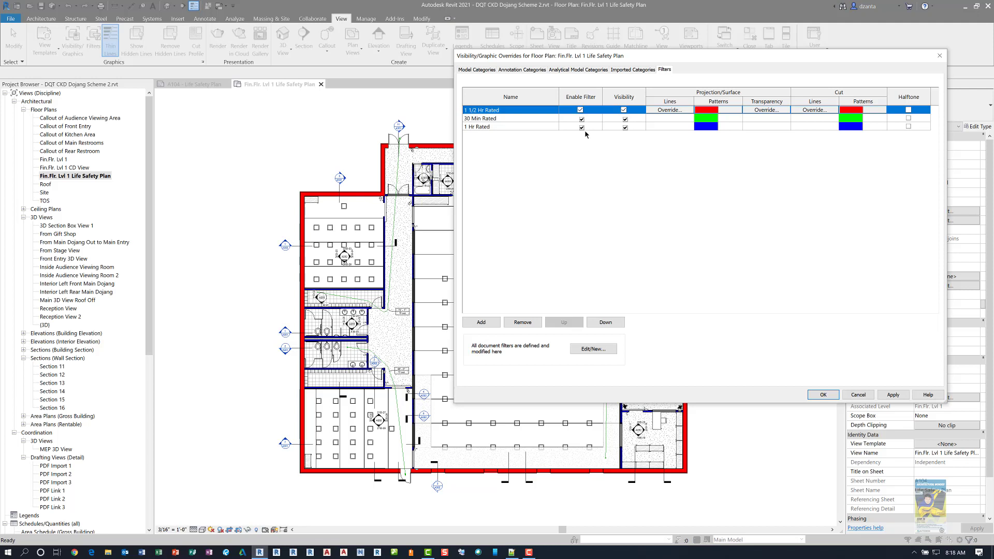
{"action": "left_click", "coordinate": [581, 110]}
{"action": "left_click", "coordinate": [882, 394]}
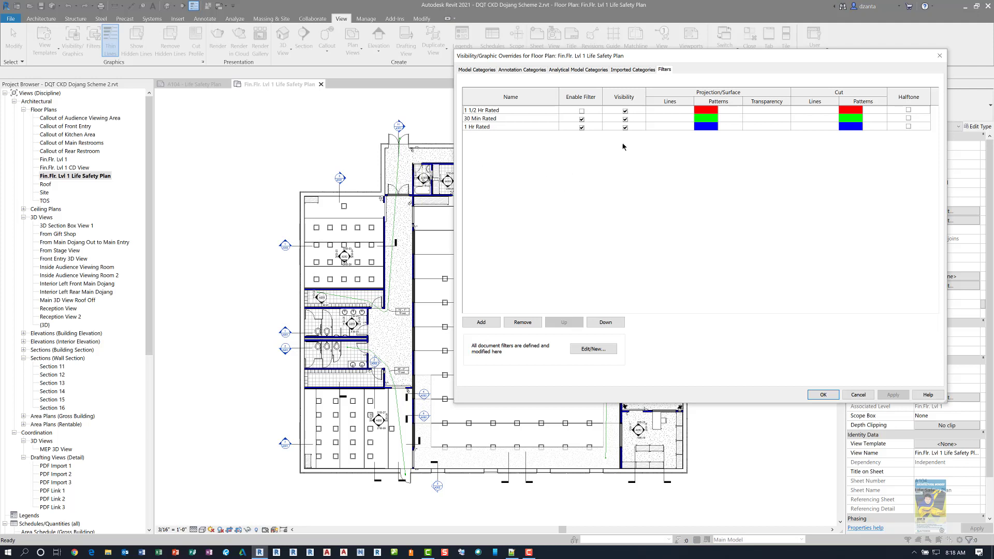
{"action": "left_click", "coordinate": [625, 112]}
Re-enable 1 1/2 Hr Rated, disable the 30 Min Rated filter and apply.
{"action": "left_click", "coordinate": [625, 111]}
{"action": "left_click", "coordinate": [581, 110]}
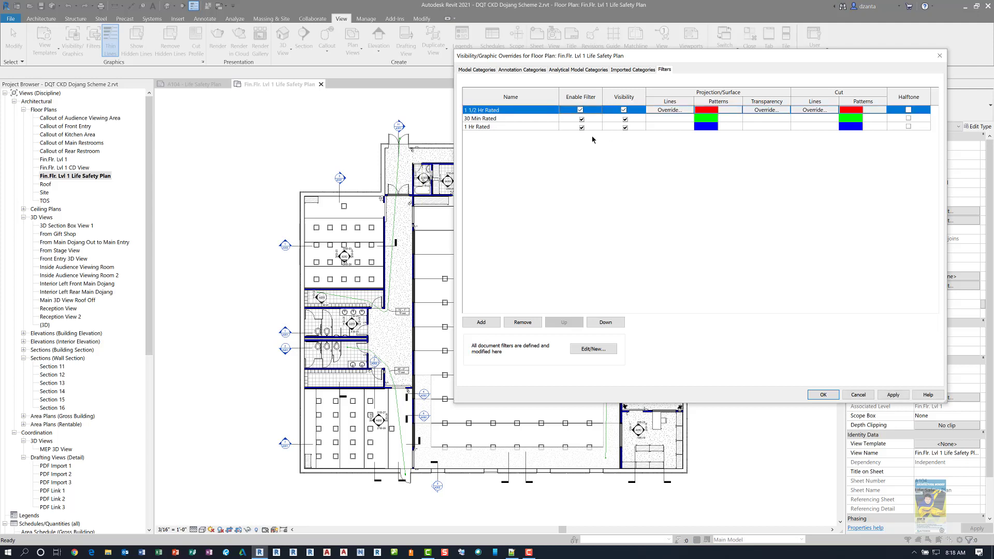
{"action": "left_click", "coordinate": [581, 119]}
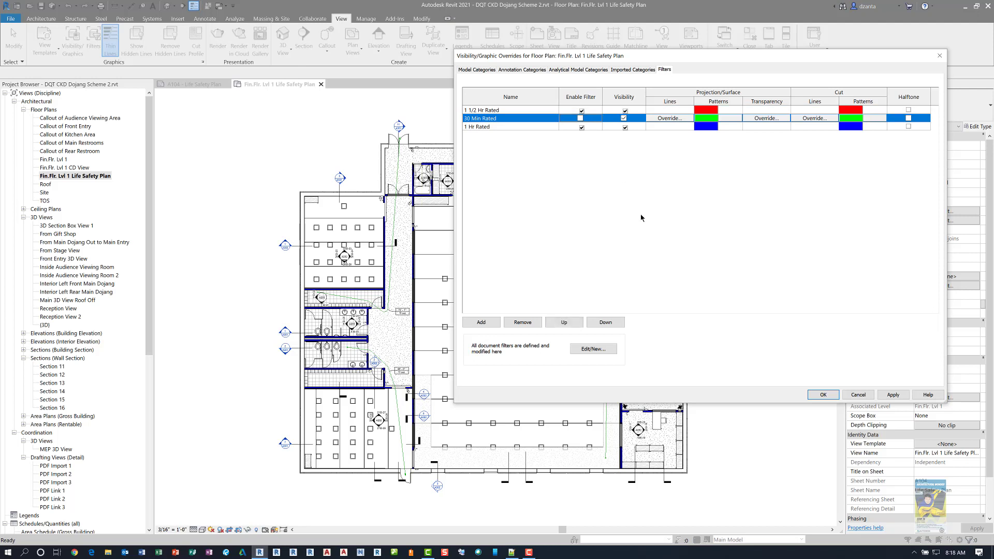
{"action": "left_click", "coordinate": [894, 394]}
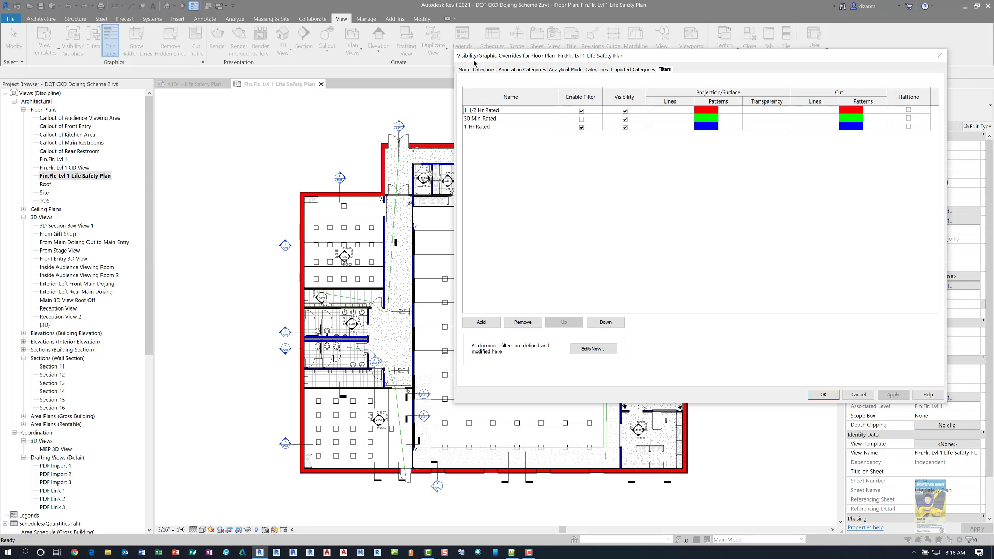
Re-enable 30 Min Rated, disable 1 Hr Rated and apply, then re-enable 1 Hr Rated.
{"action": "left_click_drag", "start_coordinate": [474, 62], "coordinate": [440, 222]}
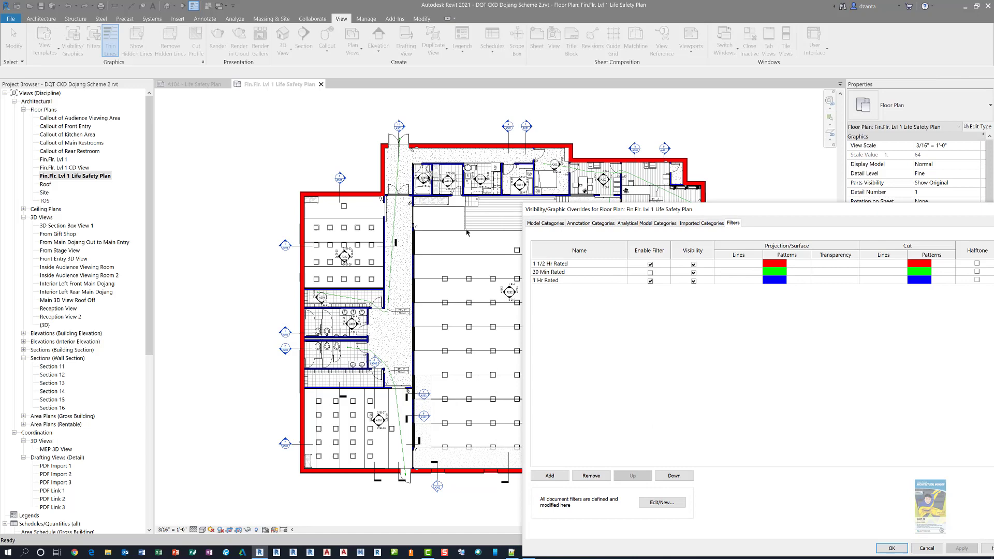
{"action": "left_click", "coordinate": [650, 272]}
{"action": "left_click", "coordinate": [649, 280]}
{"action": "left_click_drag", "start_coordinate": [658, 214], "coordinate": [593, 96]}
{"action": "left_click", "coordinate": [895, 430]}
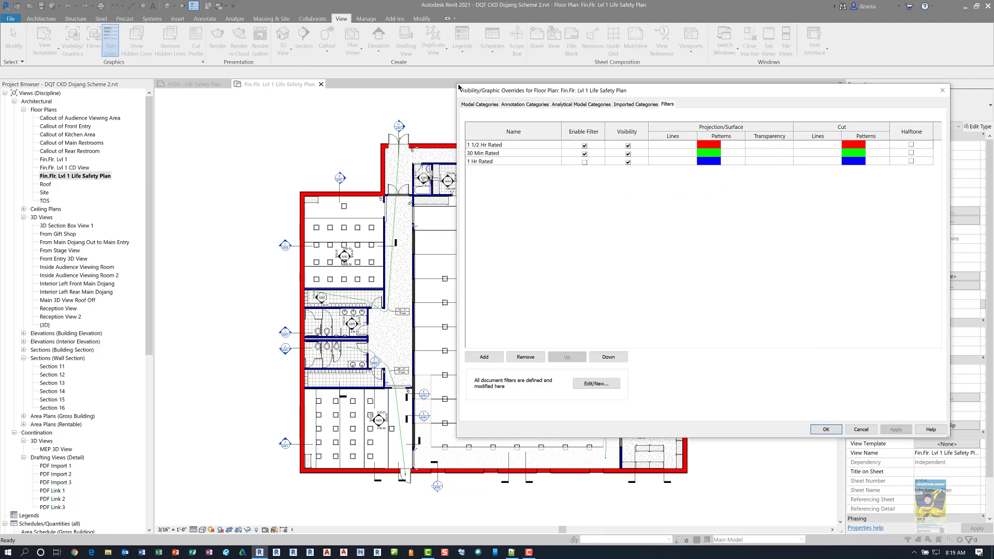
{"action": "left_click_drag", "start_coordinate": [457, 83], "coordinate": [539, 122]}
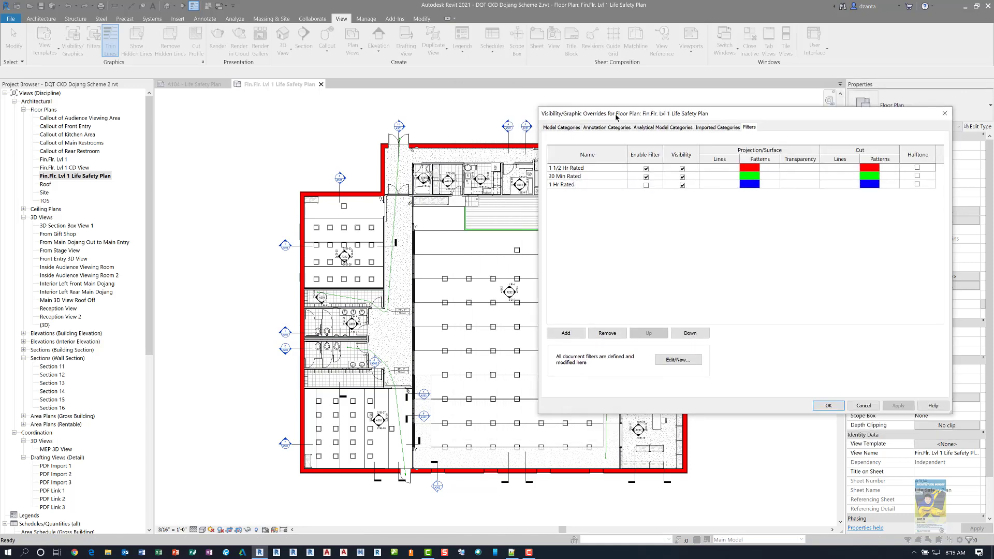
{"action": "left_click", "coordinate": [645, 185]}
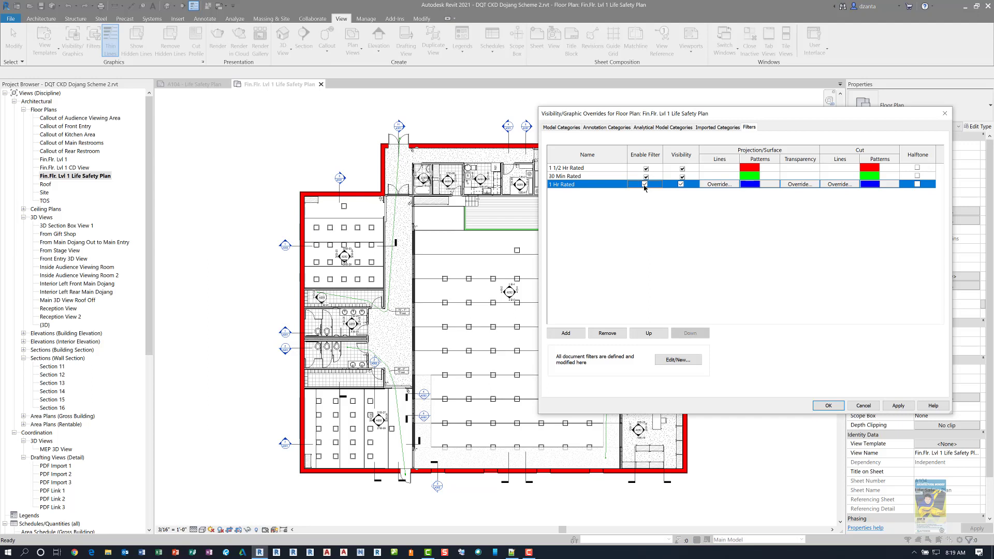
Hide the 1 1/2 Hr and 1 Hr Rated walls and apply to the plan.
{"action": "left_click", "coordinate": [682, 168]}
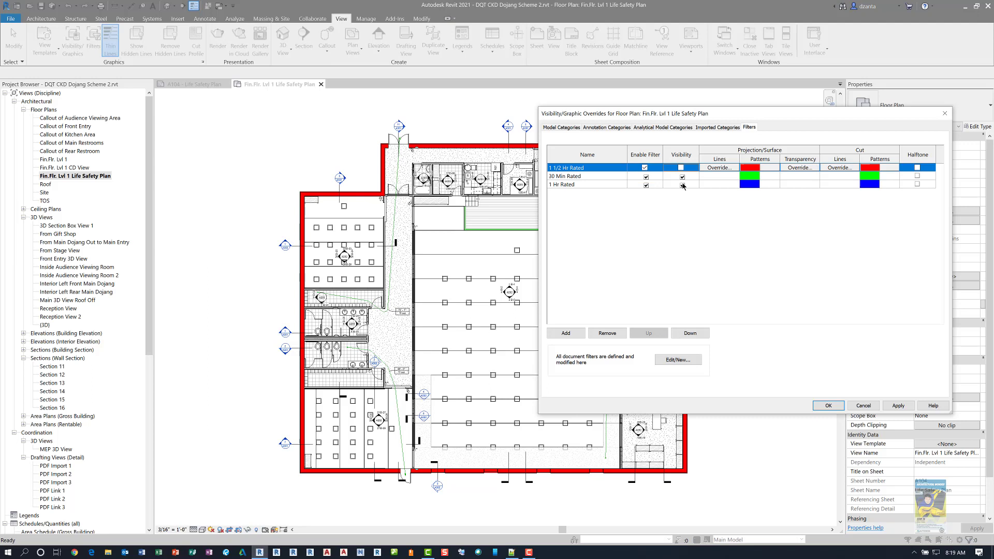
{"action": "left_click", "coordinate": [682, 185]}
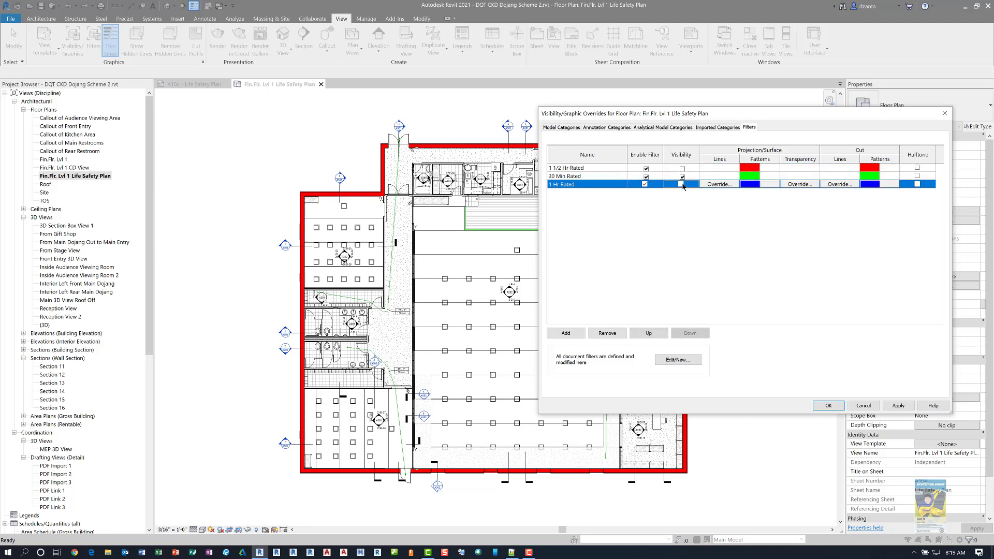
{"action": "left_click", "coordinate": [906, 406]}
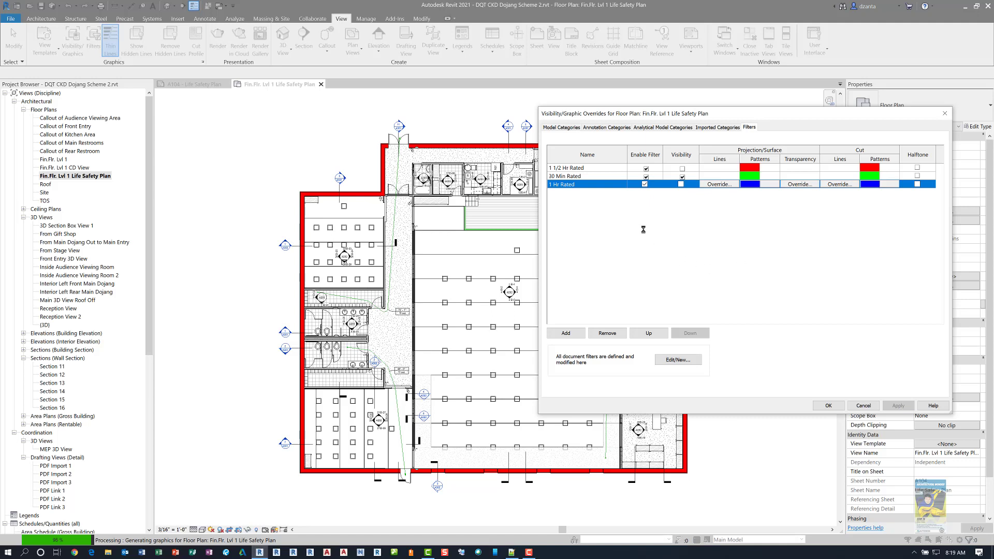
{"action": "left_click", "coordinate": [641, 189]}
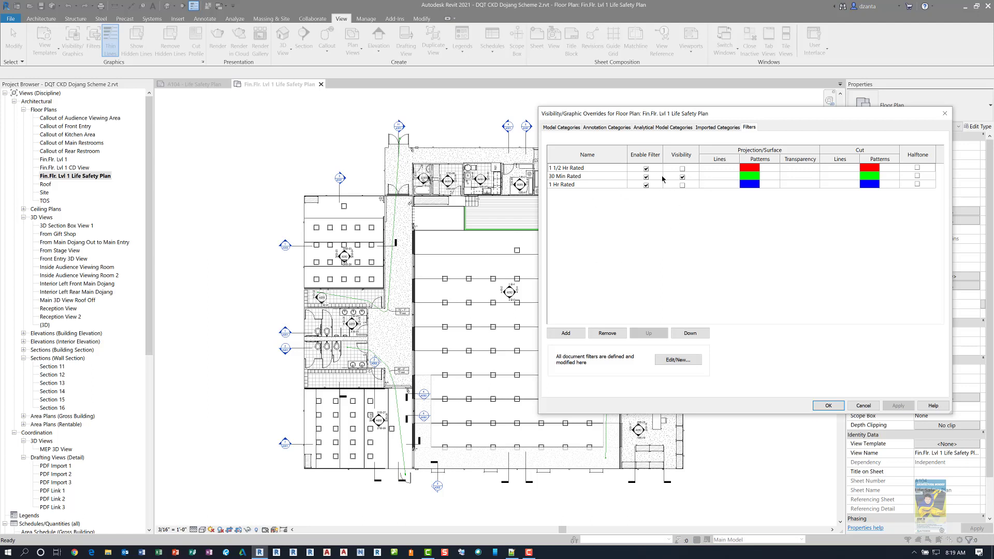
Set the 30 Min, 1 1/2 Hr and 1 Hr Rated filters visible again.
{"action": "left_click", "coordinate": [682, 177]}
{"action": "left_click", "coordinate": [682, 170]}
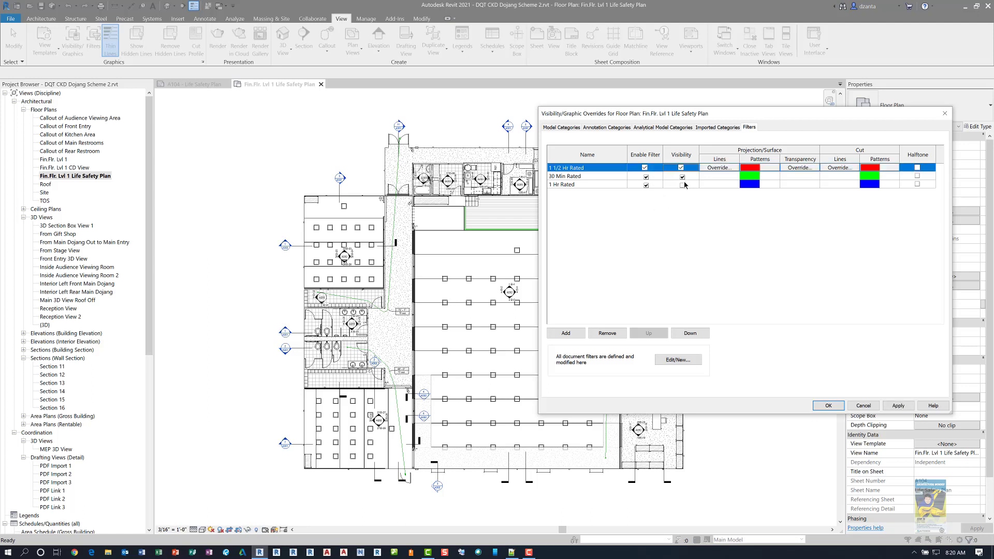
{"action": "left_click", "coordinate": [683, 185]}
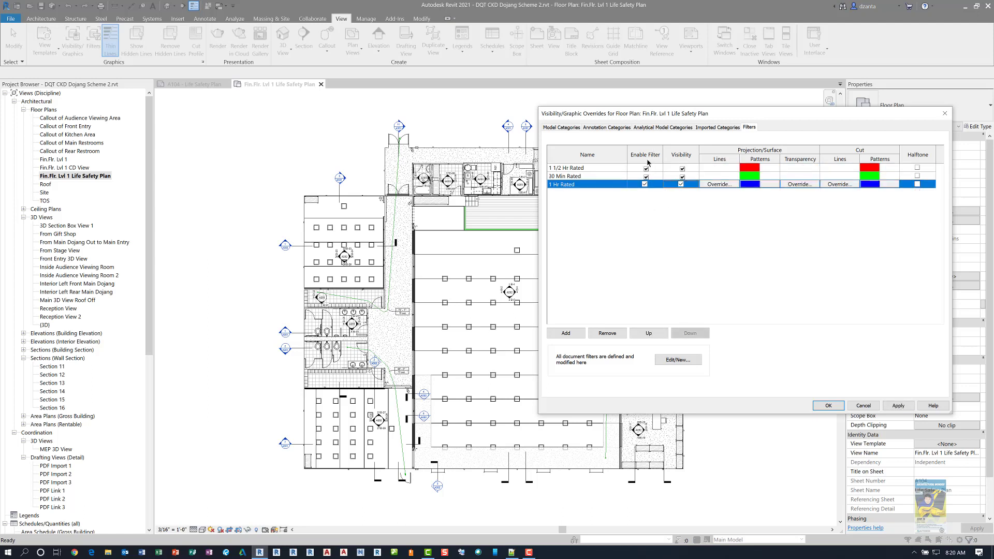